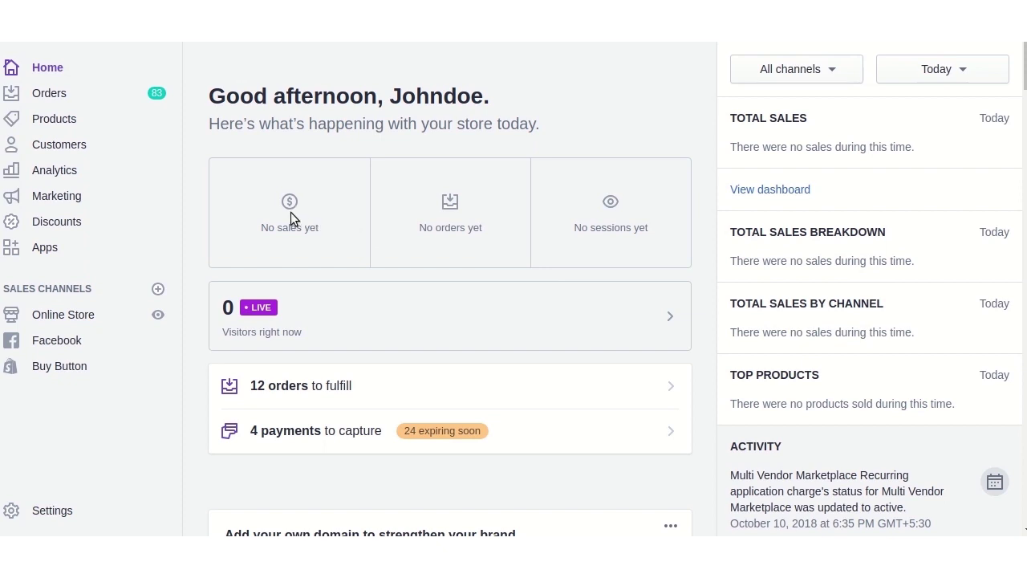
Open the store's Products list, scroll to product D3 and open it
left_click(62, 121)
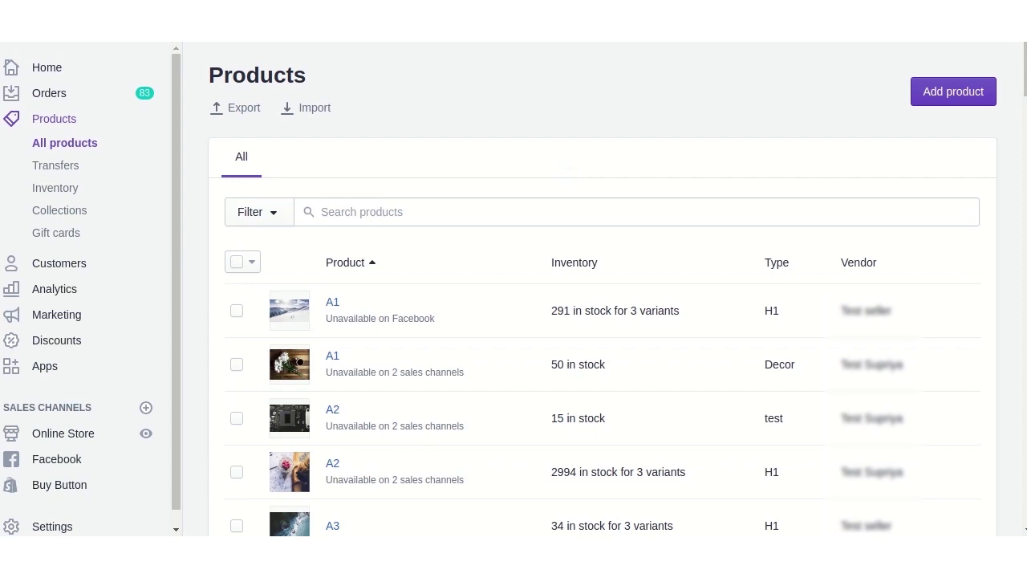
scroll(602, 321, "down", 2)
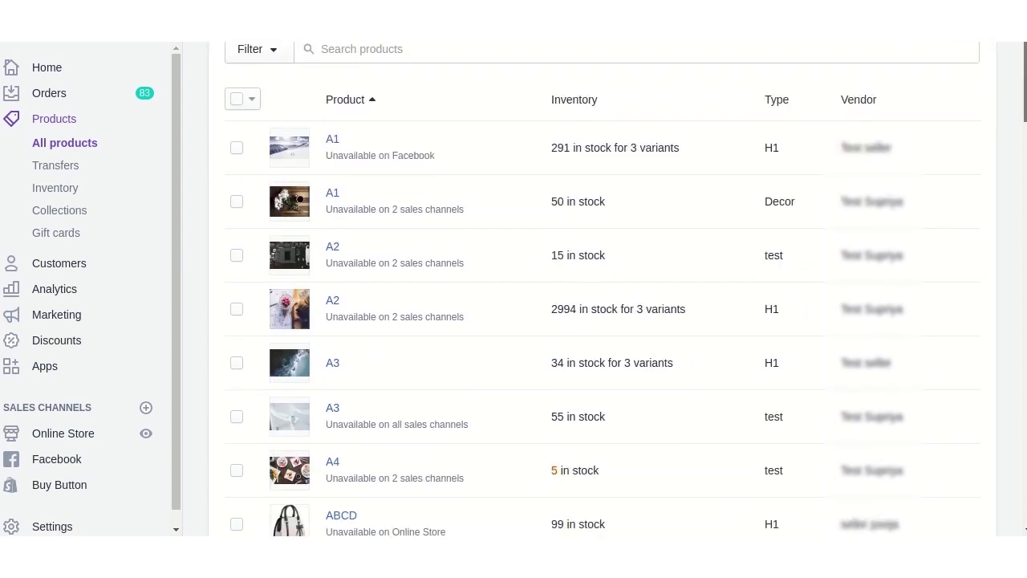
scroll(602, 321, "up", 2)
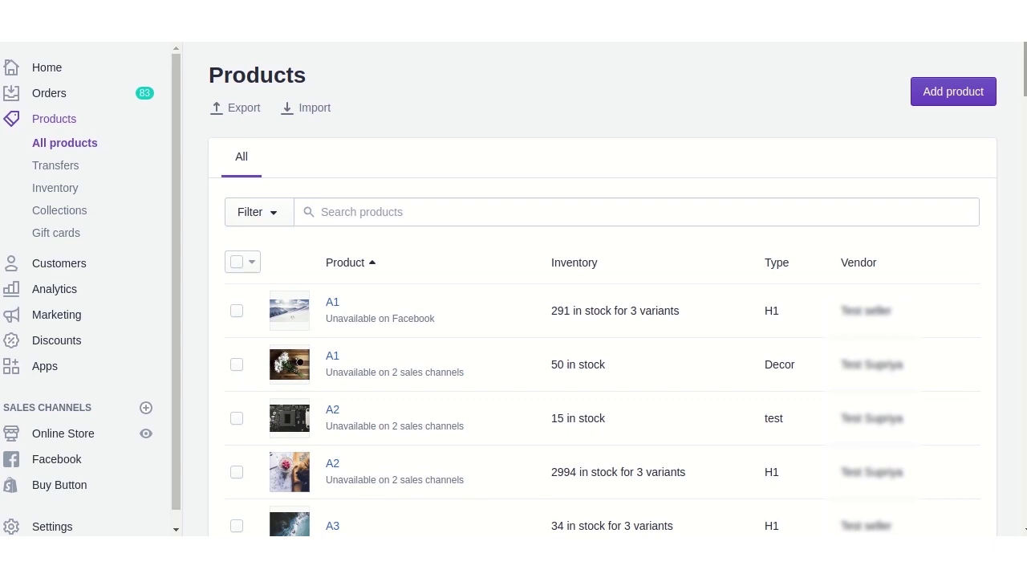
scroll(413, 304, "down", 10)
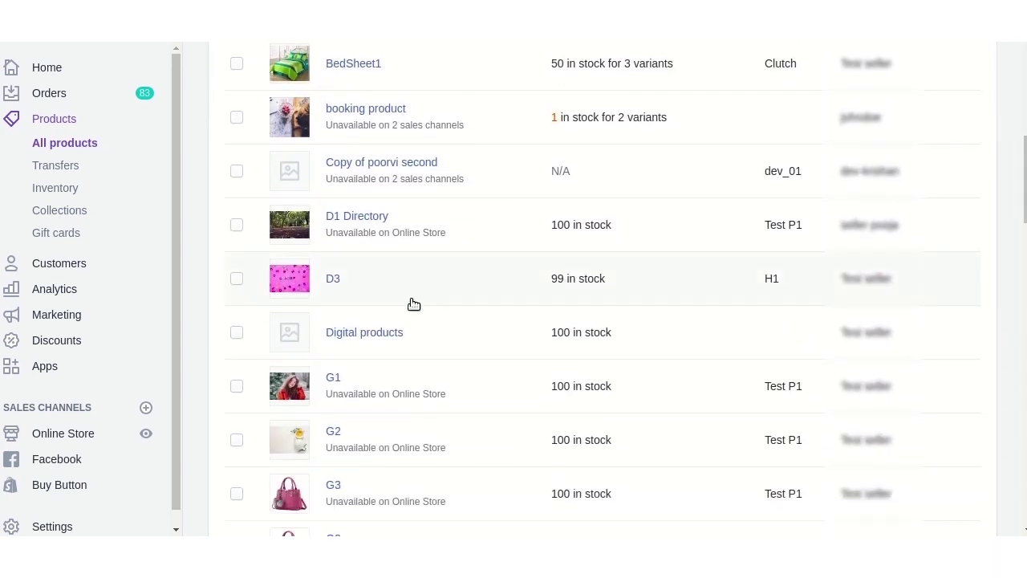
left_click(333, 282)
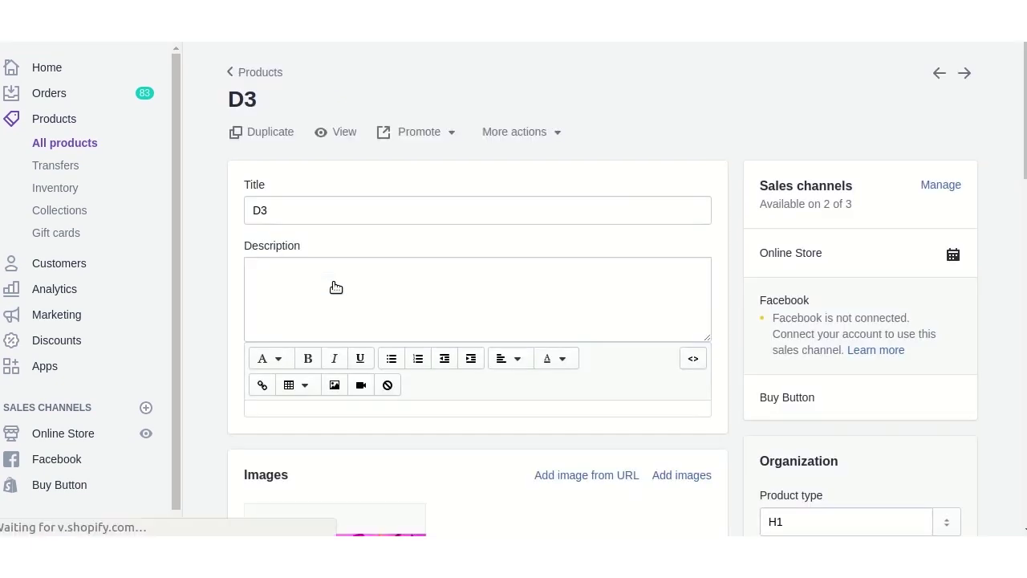
Choose View Auction from D3's More actions menu
left_click(541, 136)
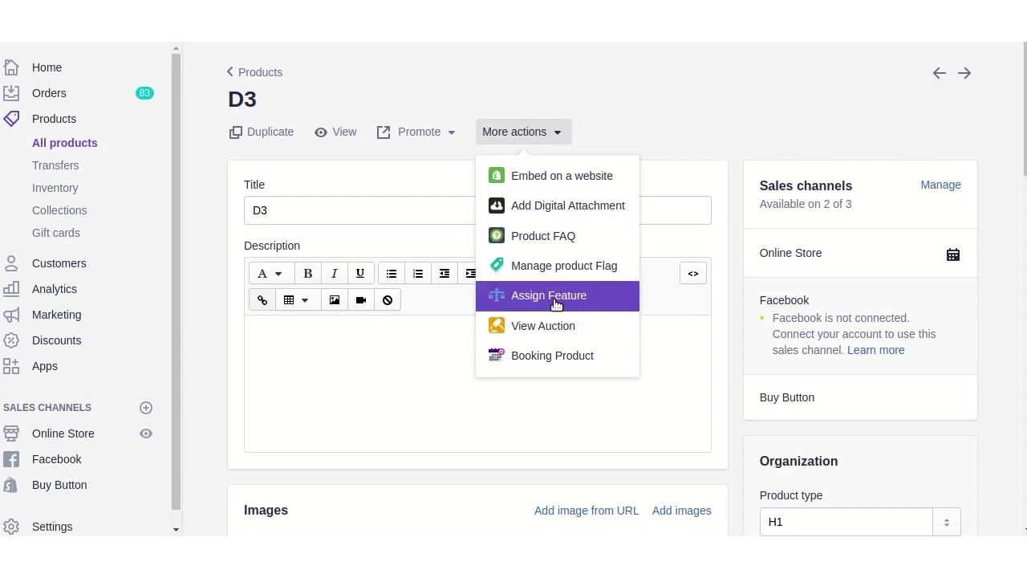
left_click(558, 327)
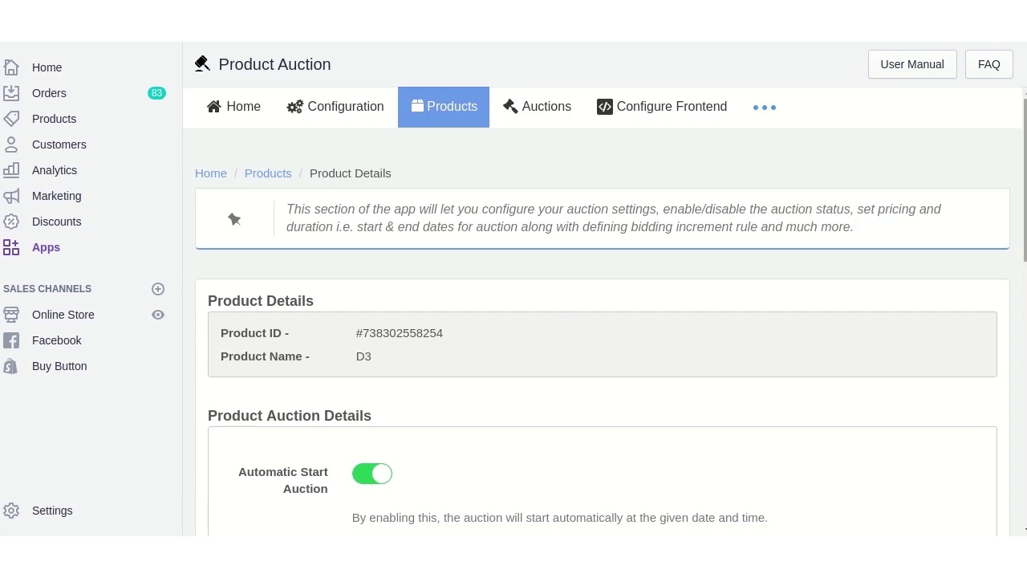
scroll(963, 205, "down", 1)
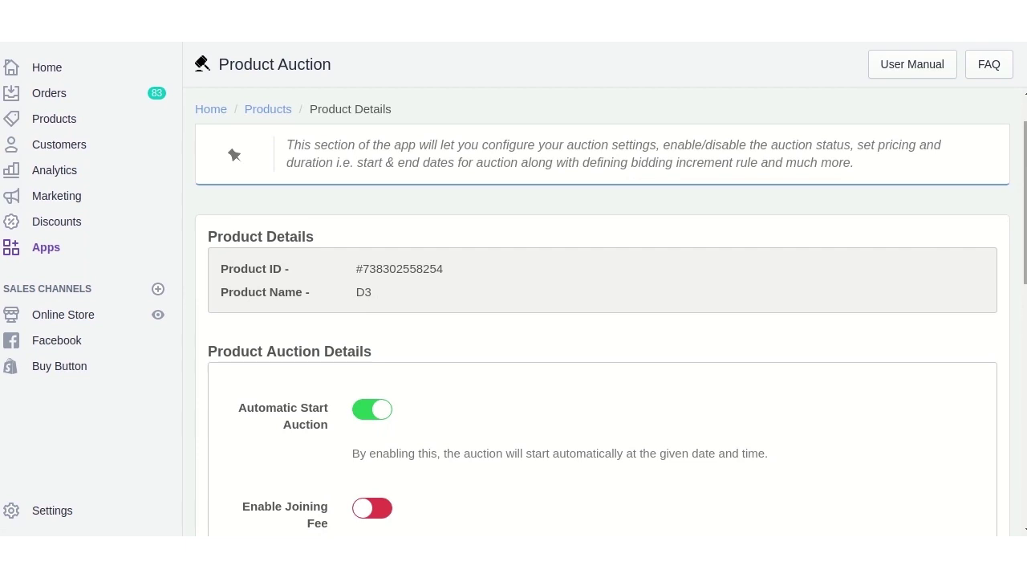
scroll(602, 307, "down", 1)
scroll(877, 300, "down", 2)
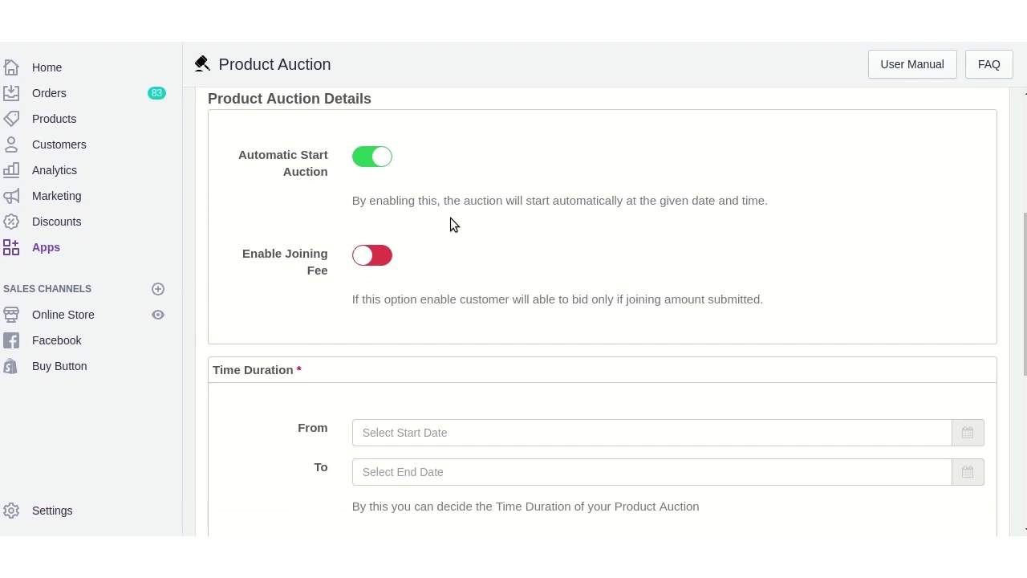
scroll(610, 313, "down", 1)
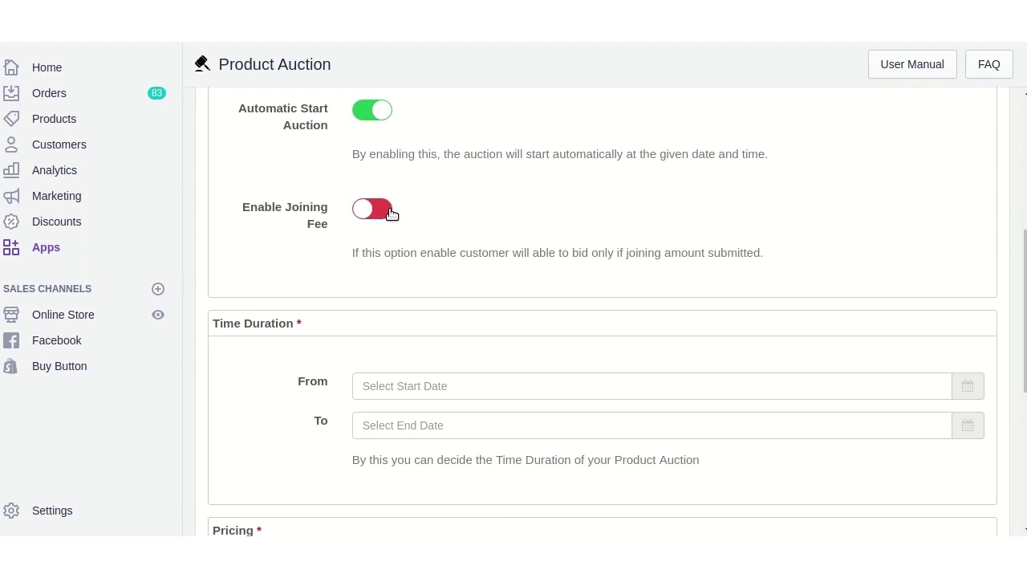
scroll(602, 321, "down", 3)
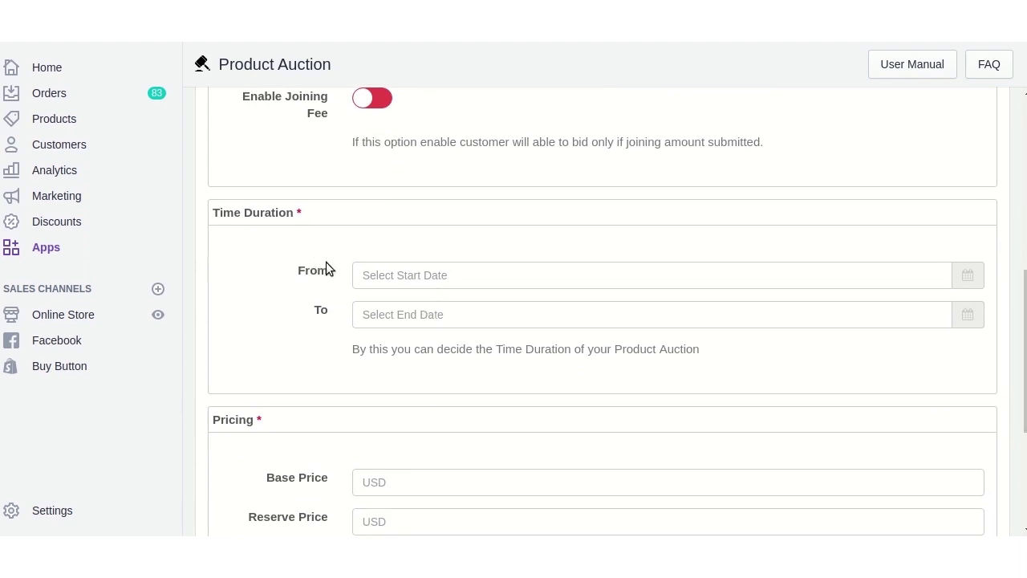
Schedule D3's auction from 2018-10-15 to 2018-10-30 in the date pickers
left_click(446, 276)
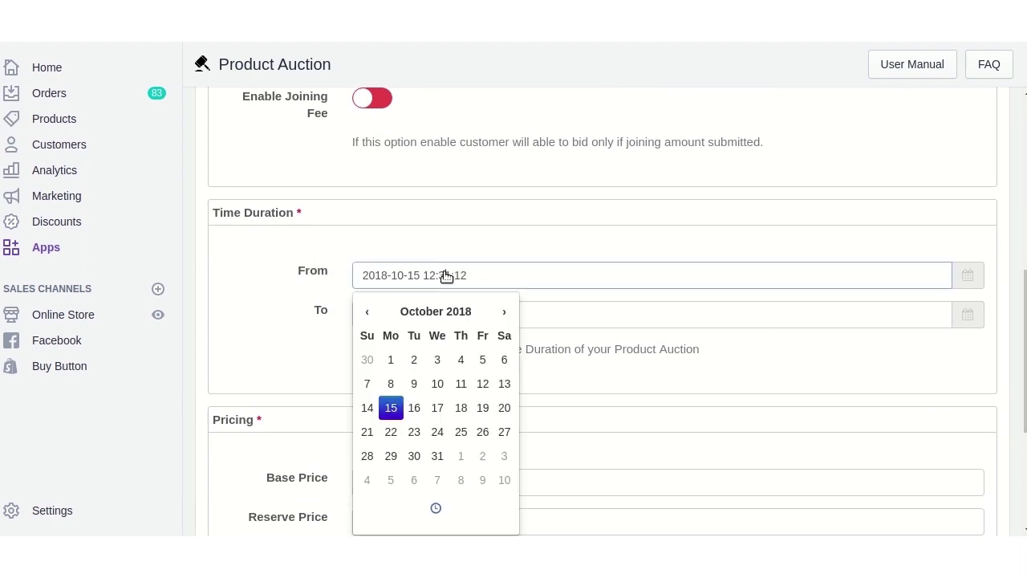
left_click(579, 315)
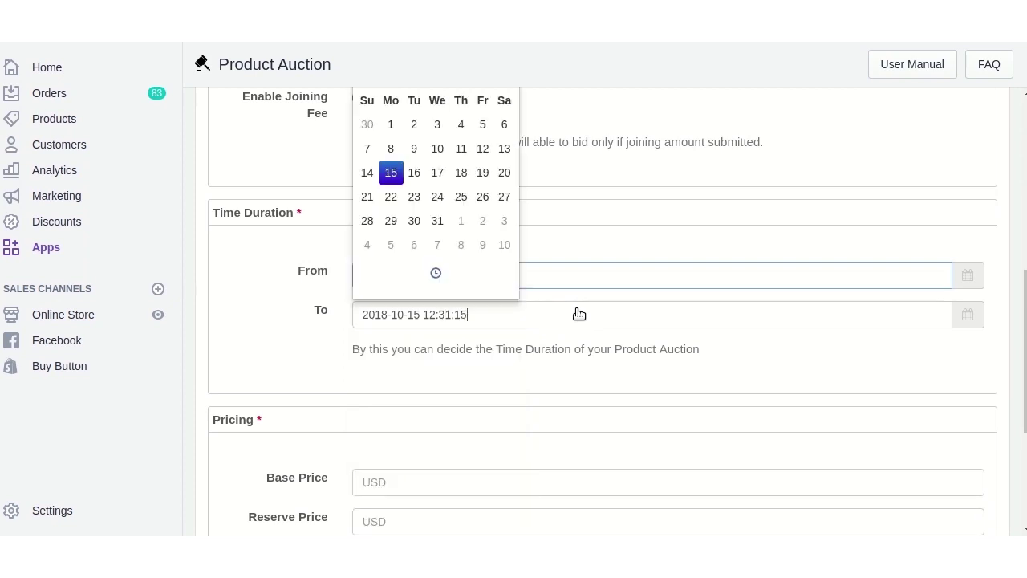
left_click(414, 223)
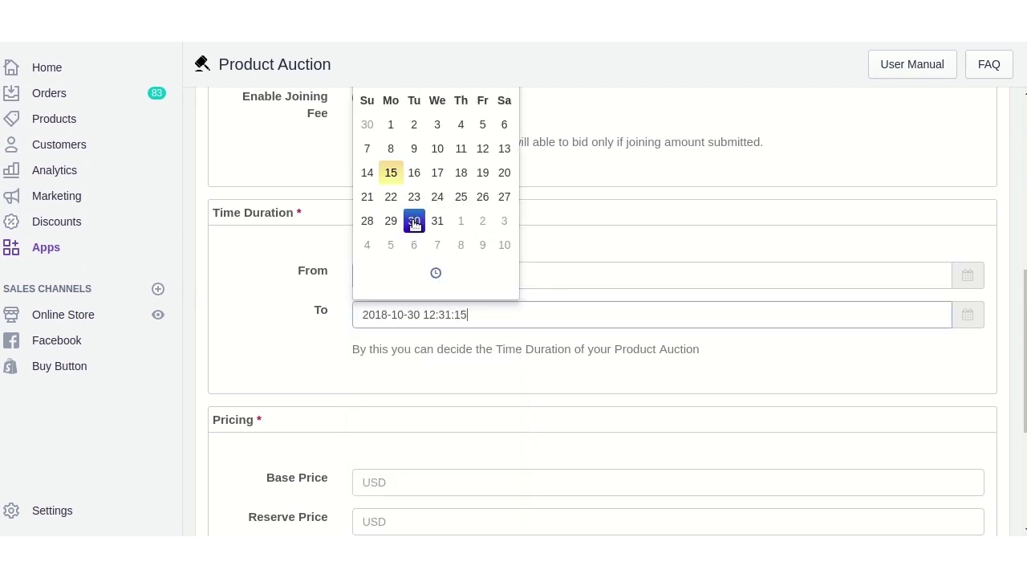
left_click(794, 368)
scroll(794, 373, "down", 3)
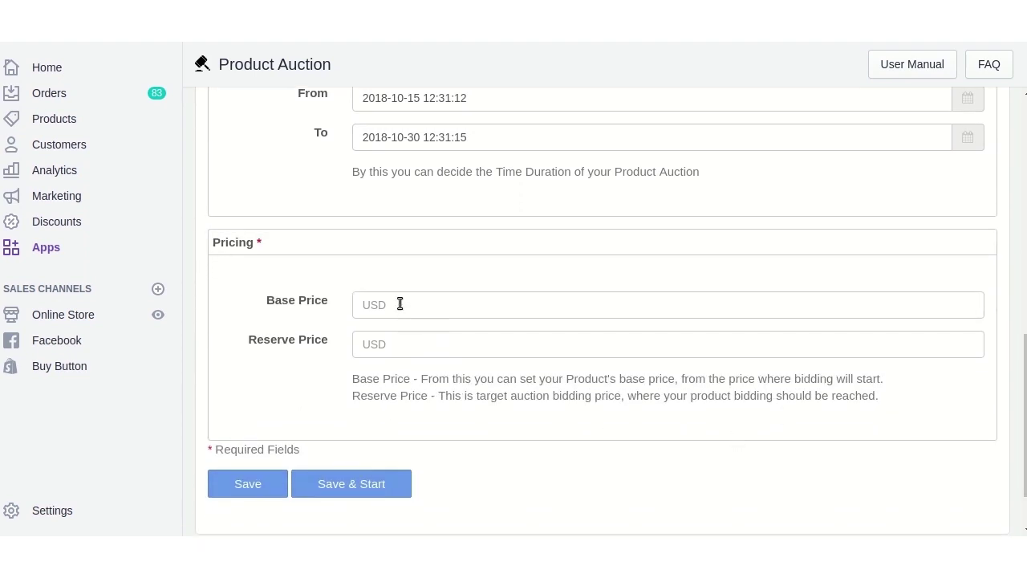
Enter a base price of 100 and a reserve price of 1000
left_click(399, 304)
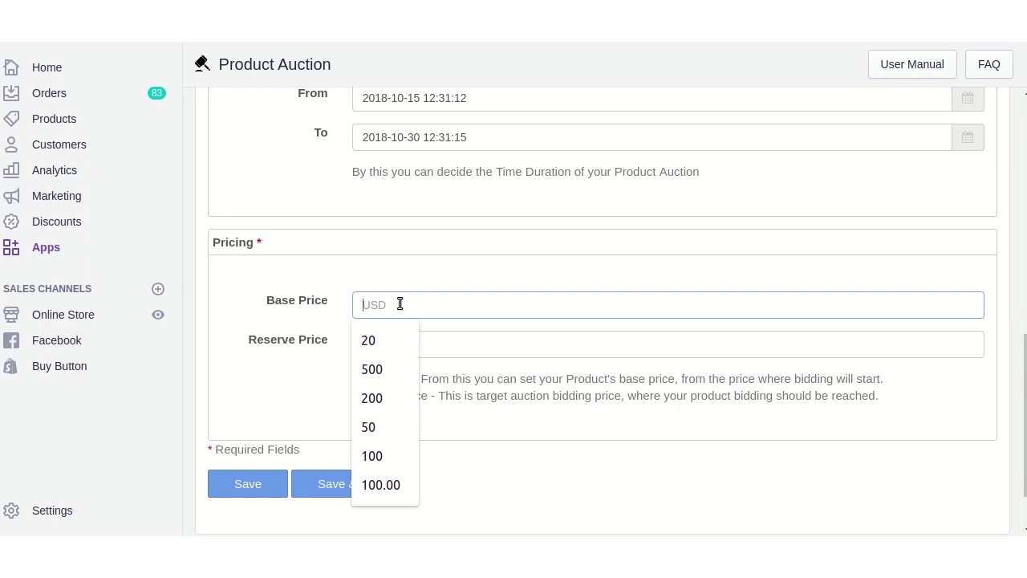
type("100")
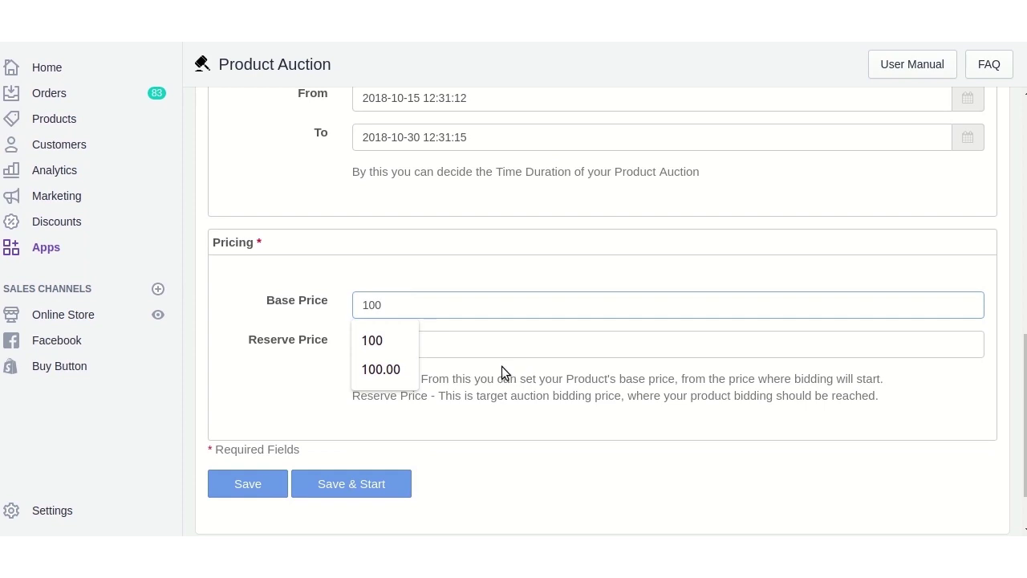
left_click(489, 347)
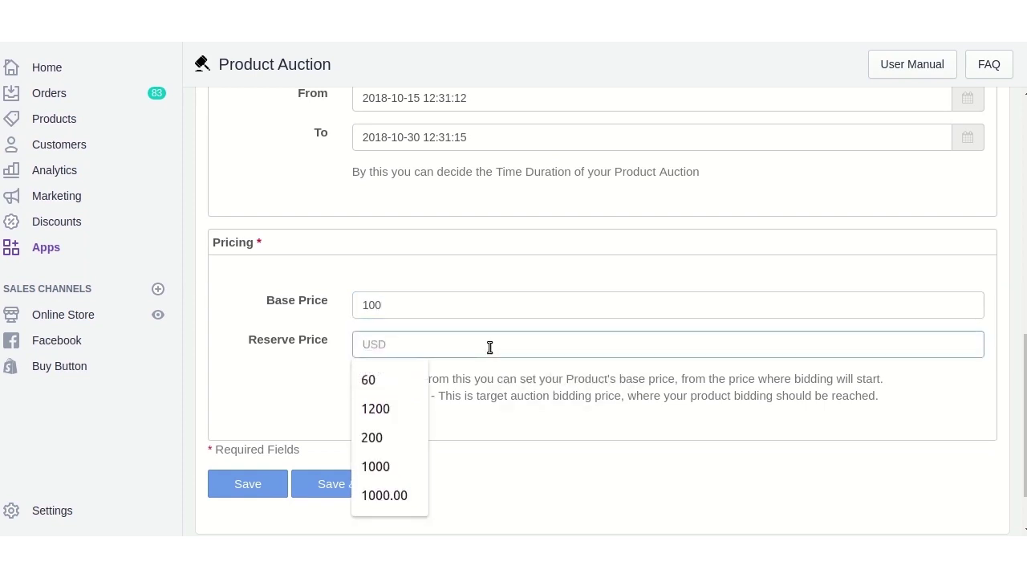
type("1000")
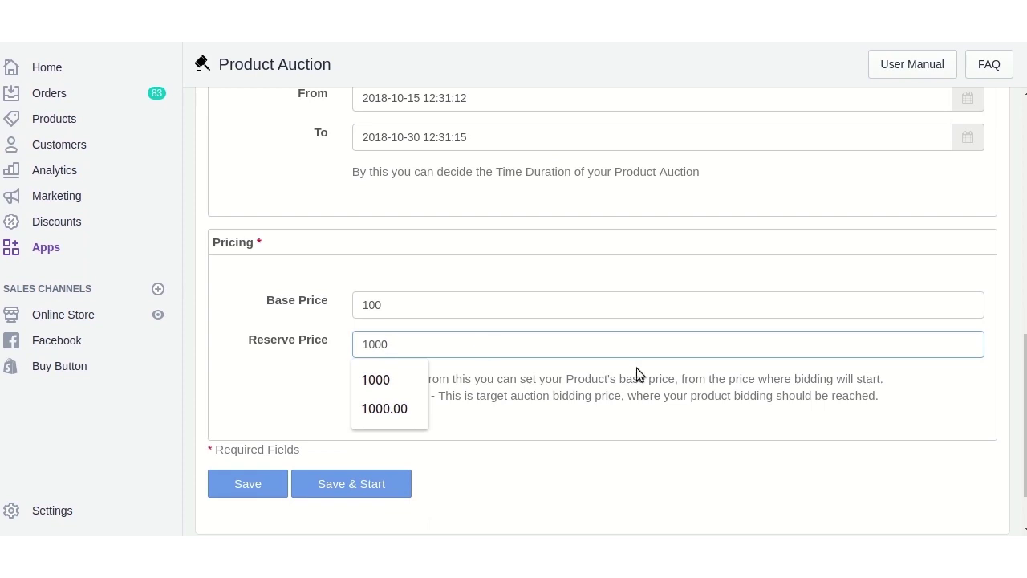
left_click(962, 412)
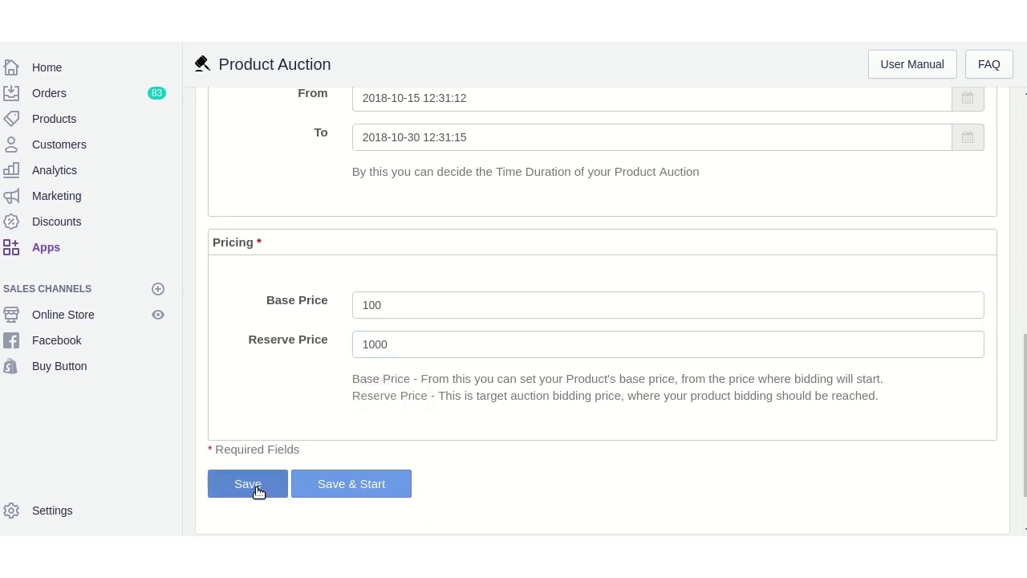
Save & Start D3's auction and confirm Proceed in the alert to start it immediately
left_click(351, 488)
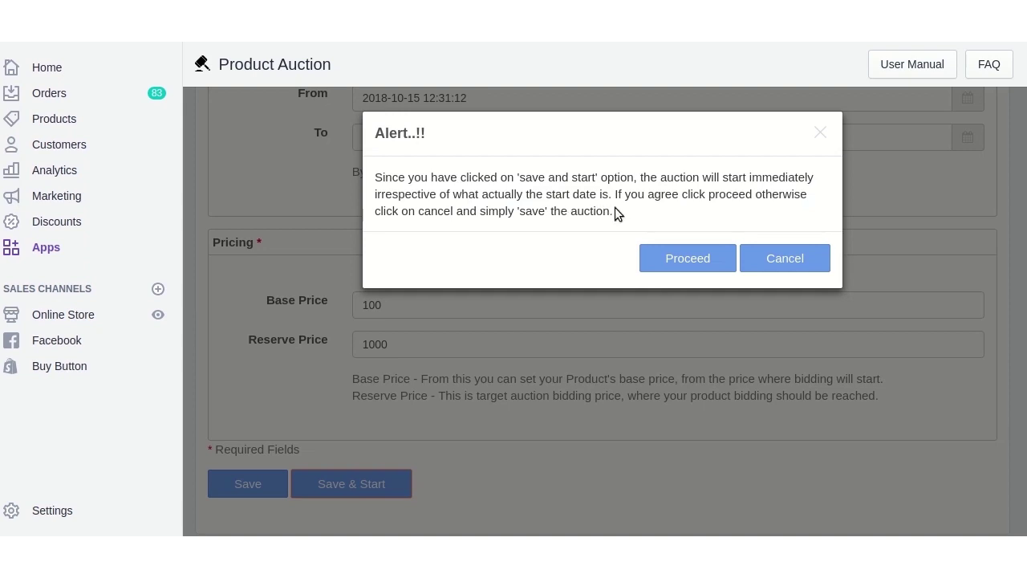
left_click_drag(613, 214, 459, 166)
left_click(564, 224)
left_click(680, 259)
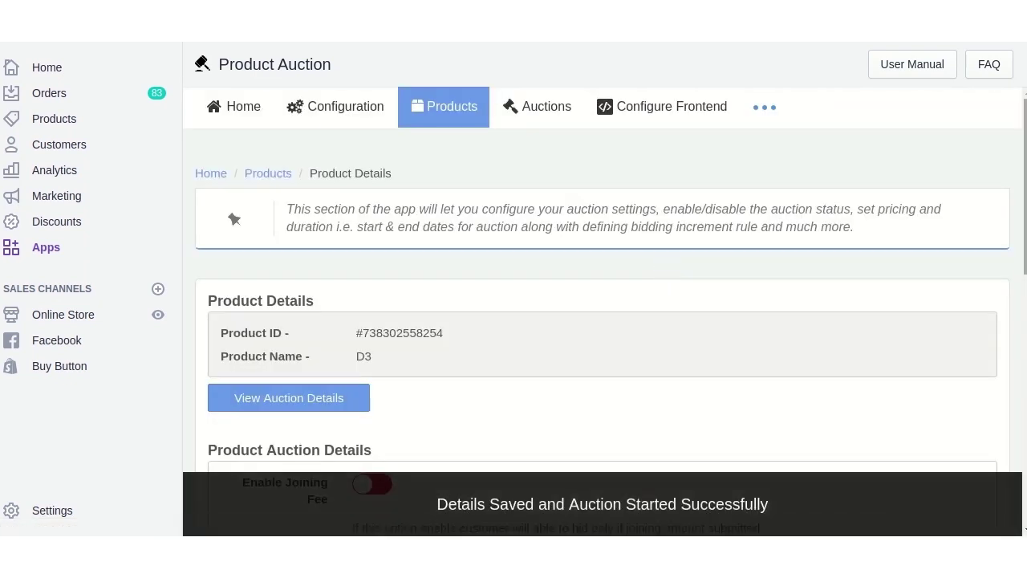
Open D3's View Auction Details page
scroll(602, 321, "down", 2)
scroll(602, 321, "up", 1)
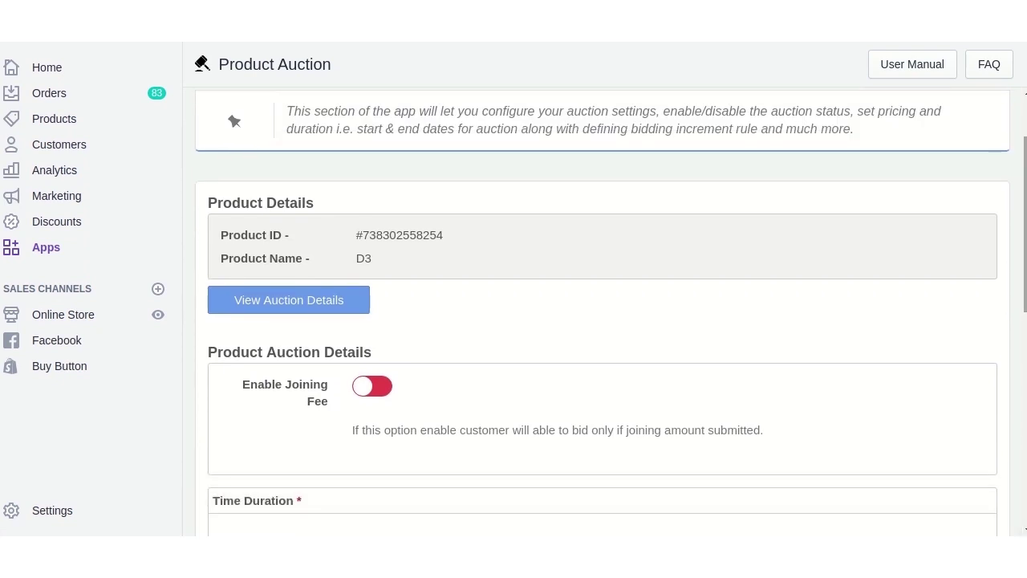
scroll(602, 321, "down", 2)
scroll(882, 245, "up", 2)
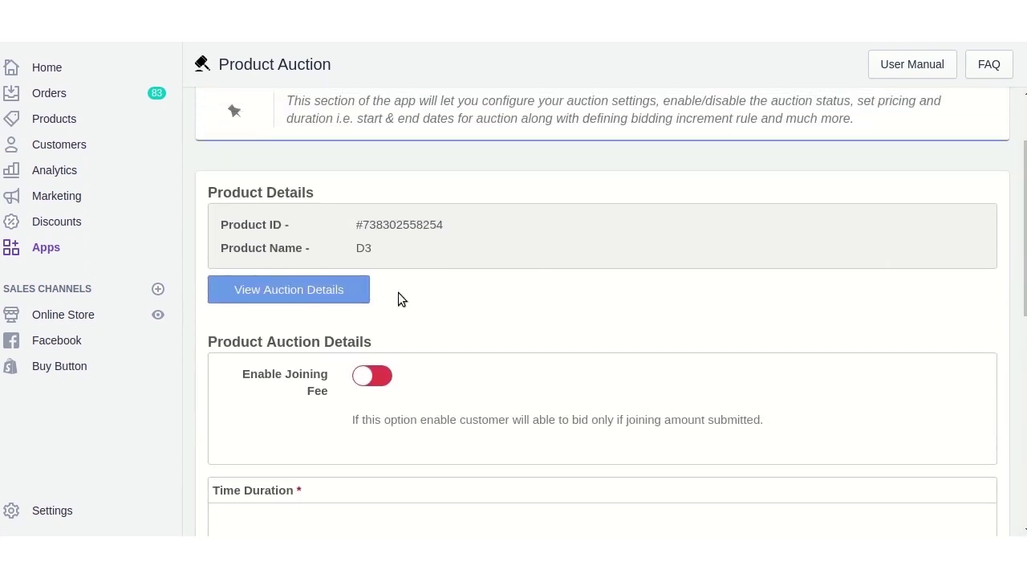
left_click(326, 297)
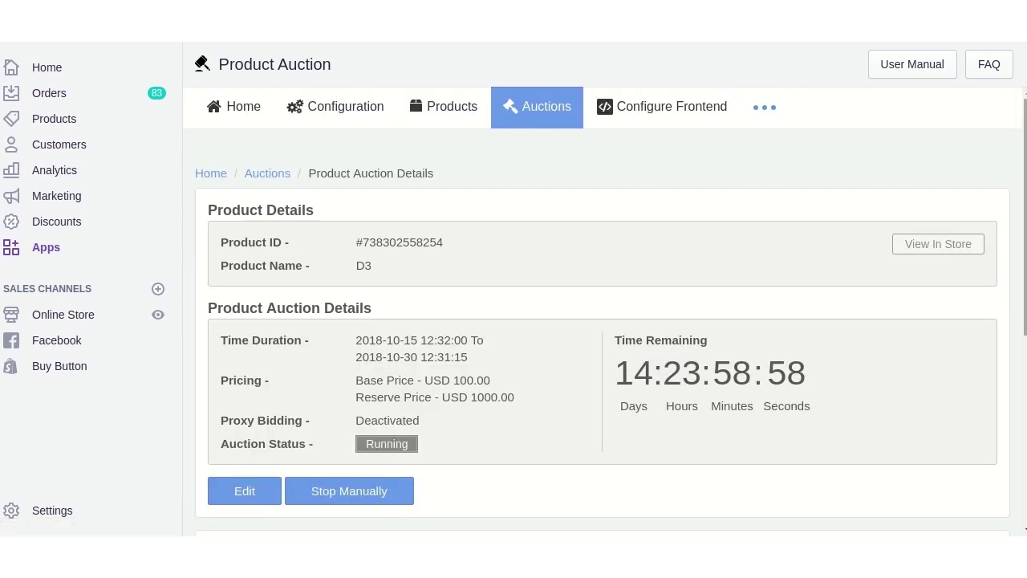
Review the Running status, about 14 days remaining, USD 100.00 base, USD 1000.00 reserve, no bids
scroll(602, 321, "down", 1)
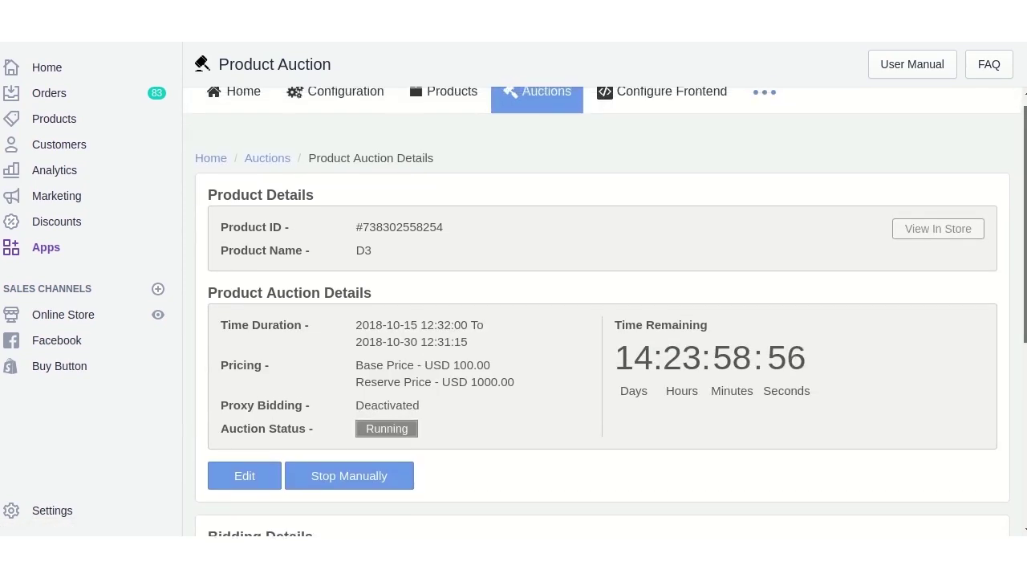
scroll(602, 321, "down", 1)
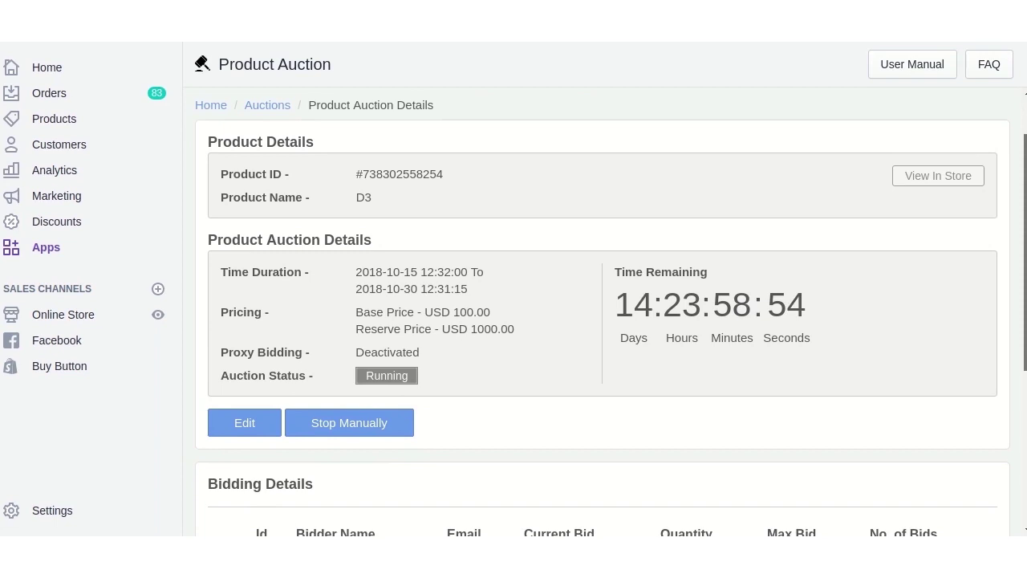
scroll(601, 321, "down", 4)
scroll(601, 321, "up", 4)
scroll(643, 312, "up", 1)
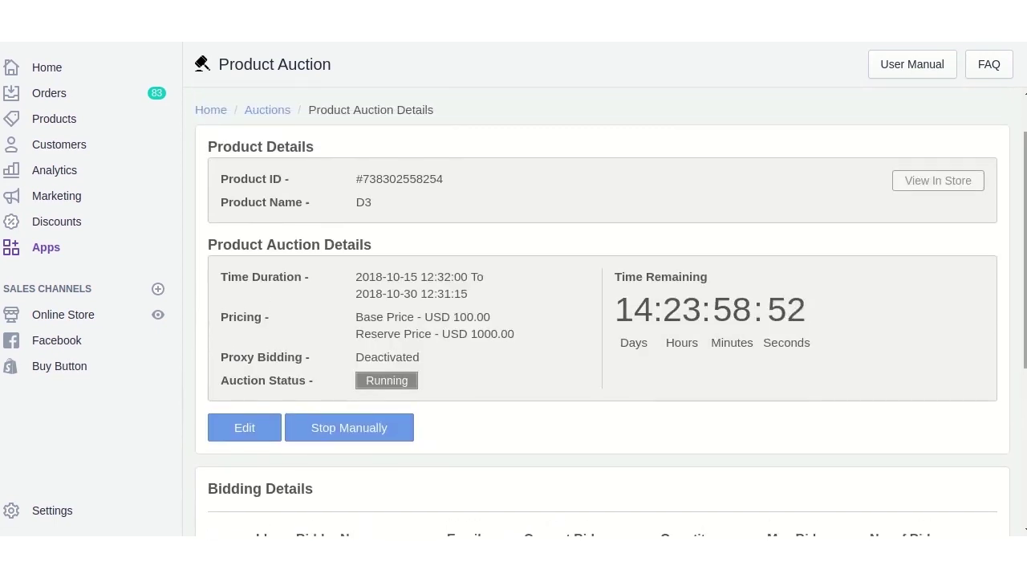
left_click_drag(644, 311, 837, 314)
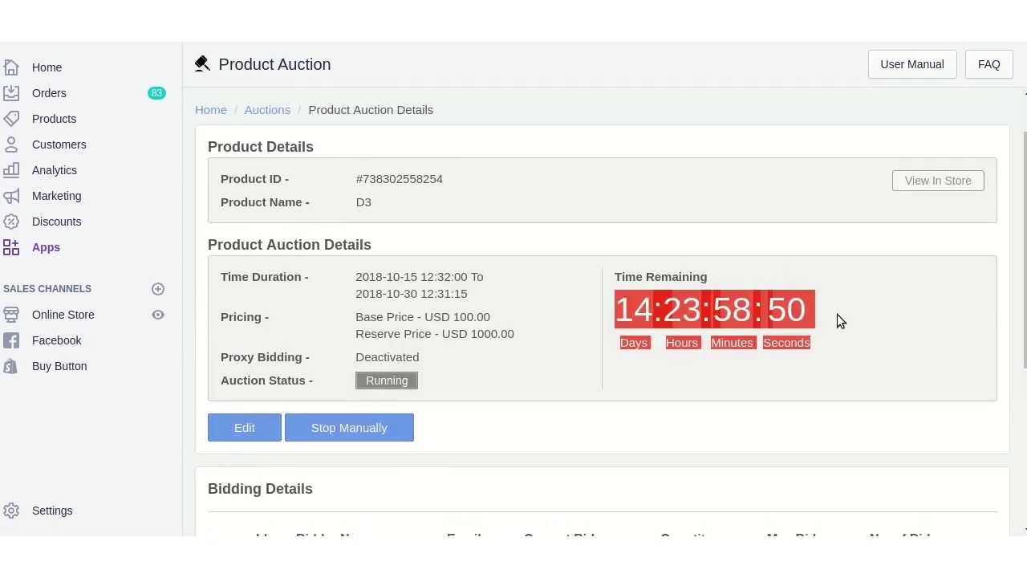
left_click(837, 314)
scroll(601, 321, "down", 1)
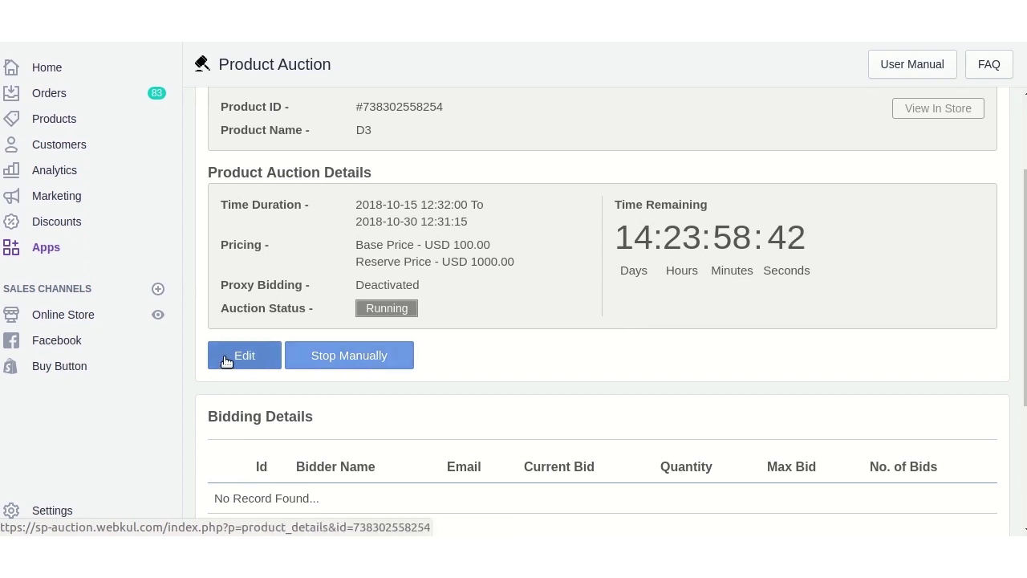
scroll(610, 321, "down", 2)
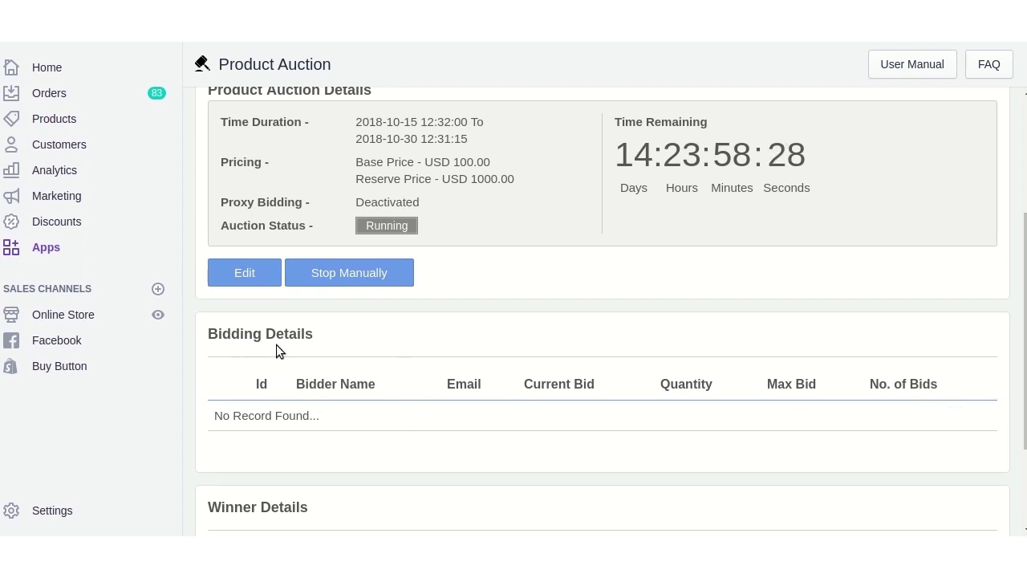
scroll(602, 321, "up", 3)
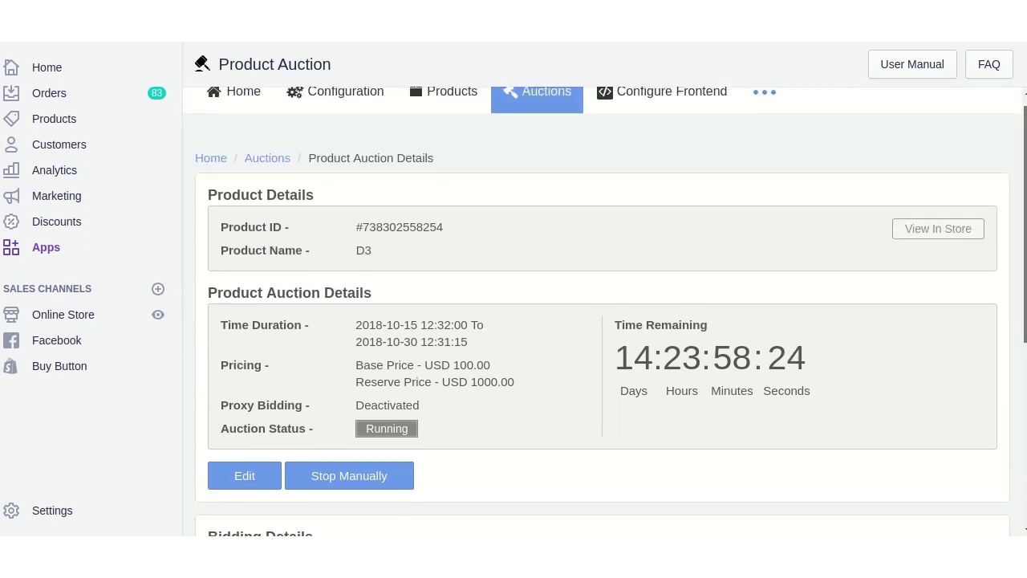
scroll(415, 79, "up", 1)
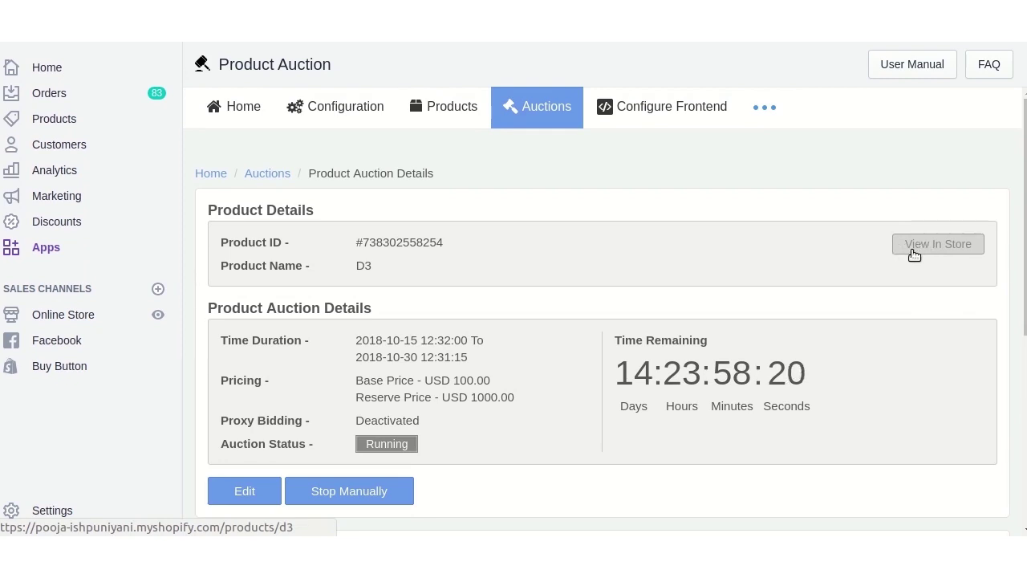
Place a USD 100 bid on D3's storefront page, then return to the admin tab
left_click(932, 254)
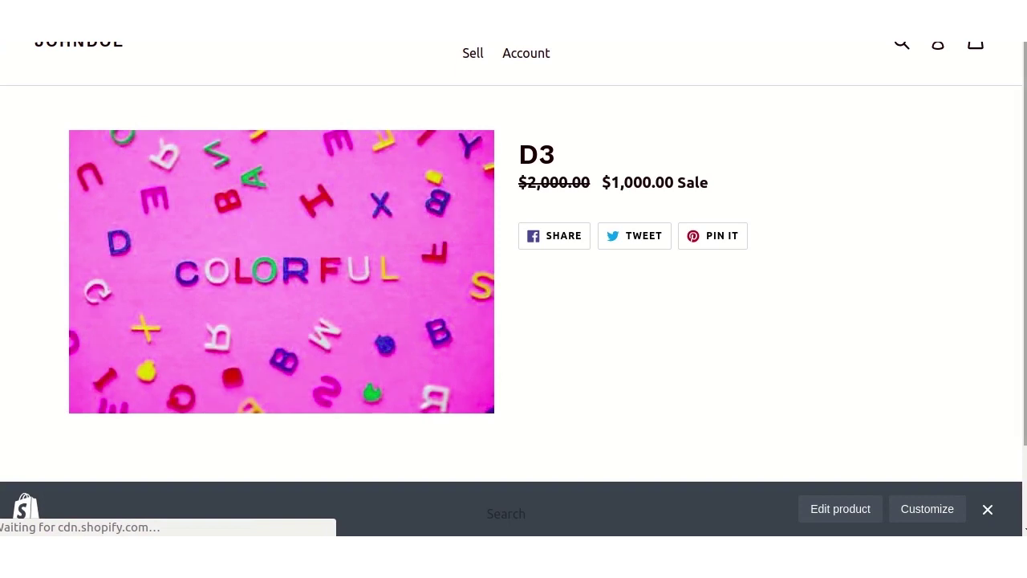
scroll(514, 285, "down", 4)
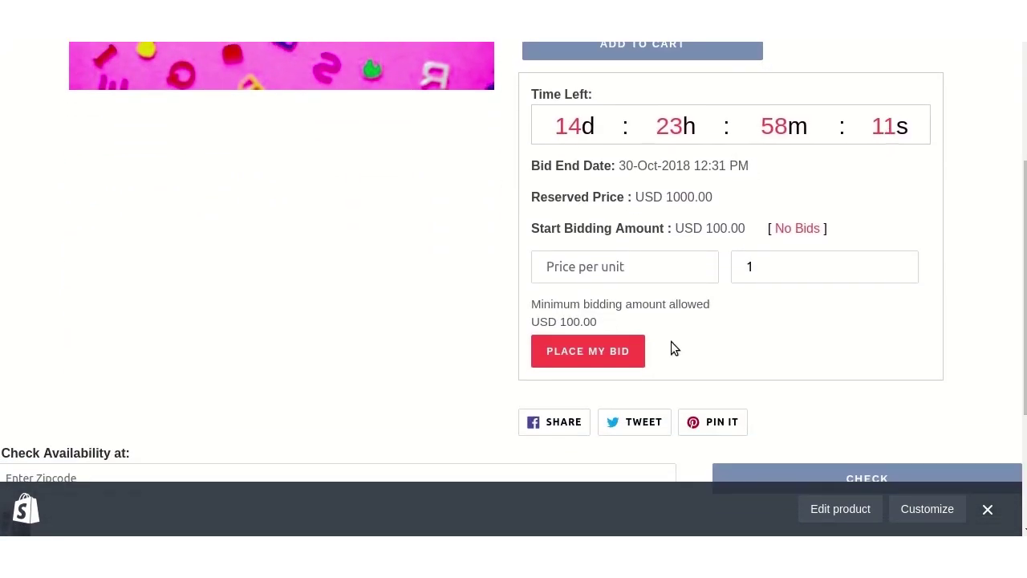
left_click(620, 270)
type("100")
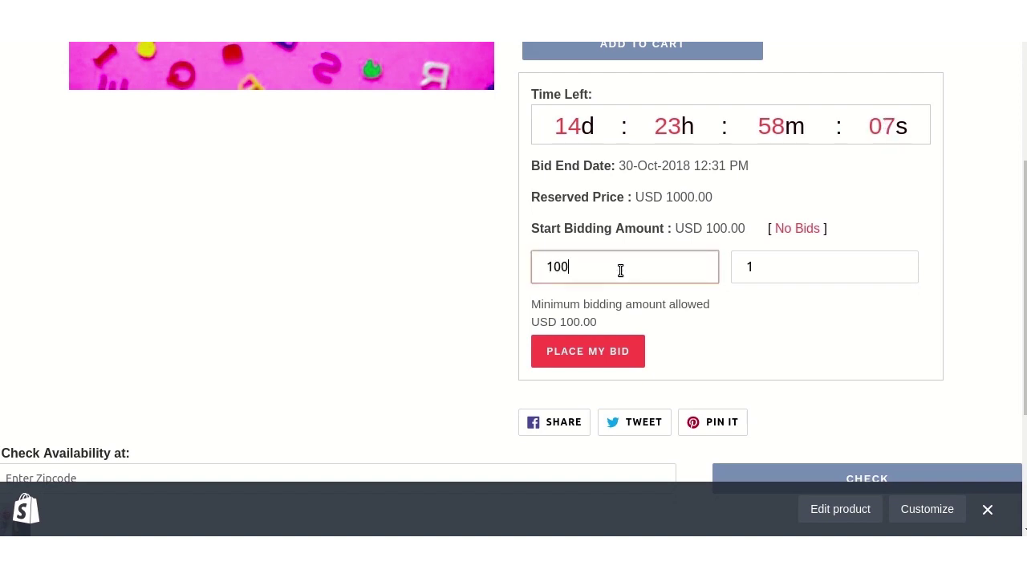
left_click(585, 354)
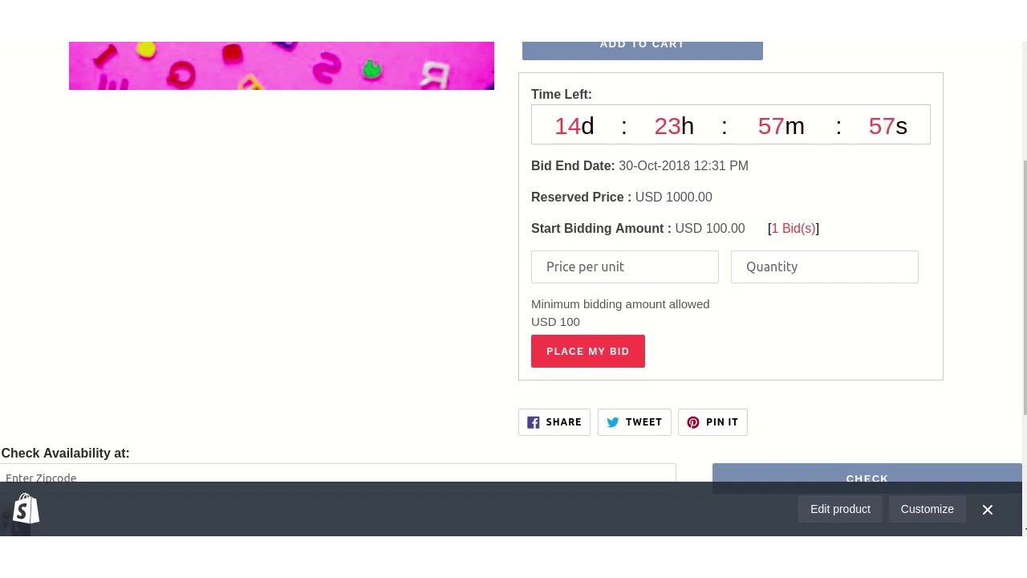
key("ctrl+Tab")
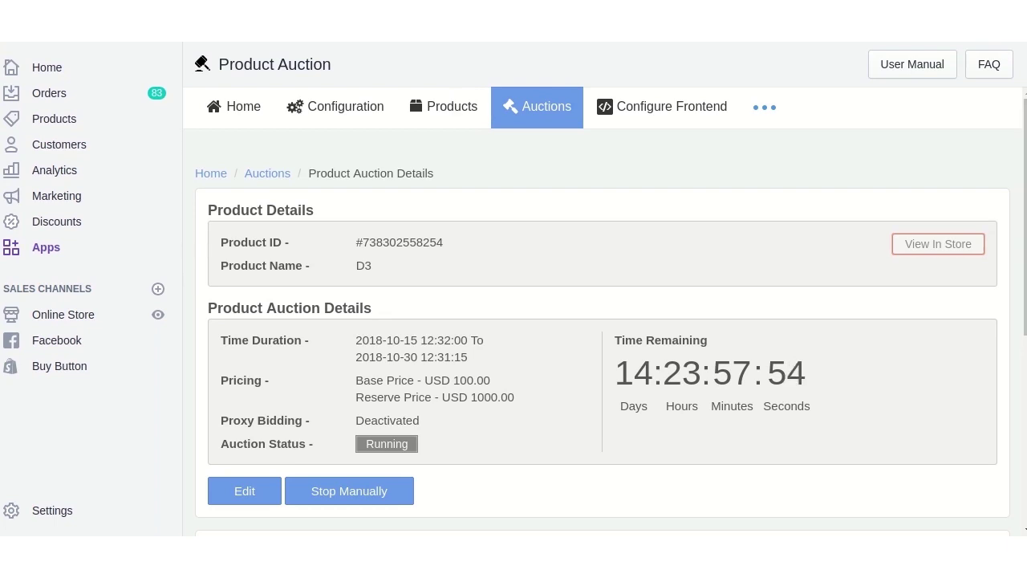
Reload D3's auction details to show the USD 100.00 bid for 1 unit in Bidding Details
key("F5")
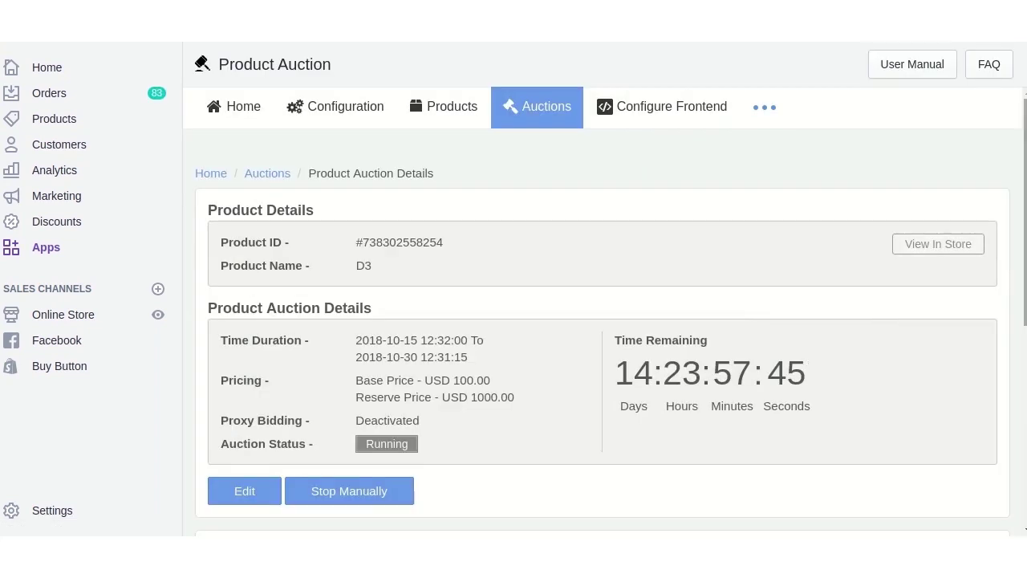
scroll(602, 313, "down", 3)
scroll(944, 271, "down", 1)
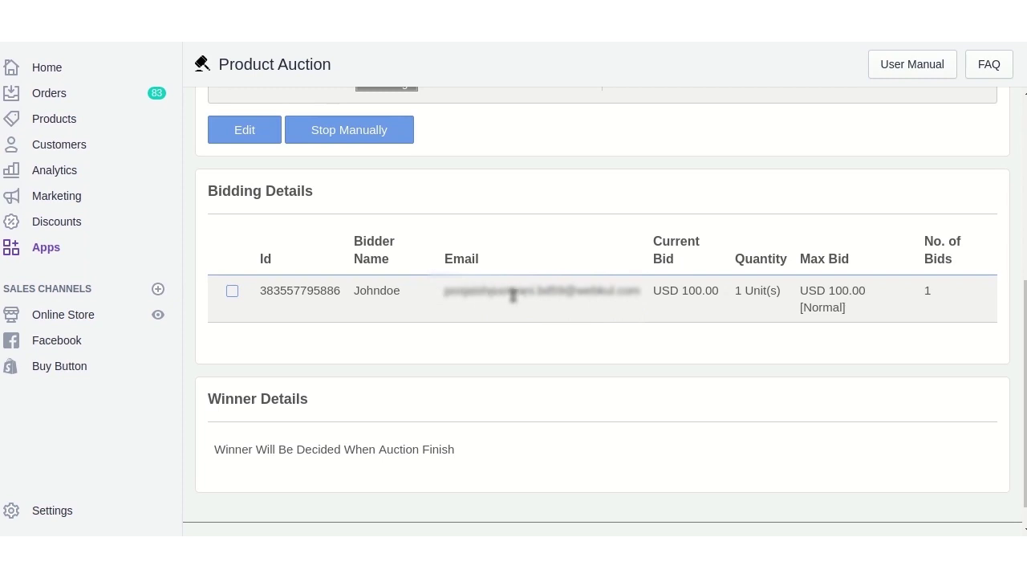
scroll(602, 309, "up", 3)
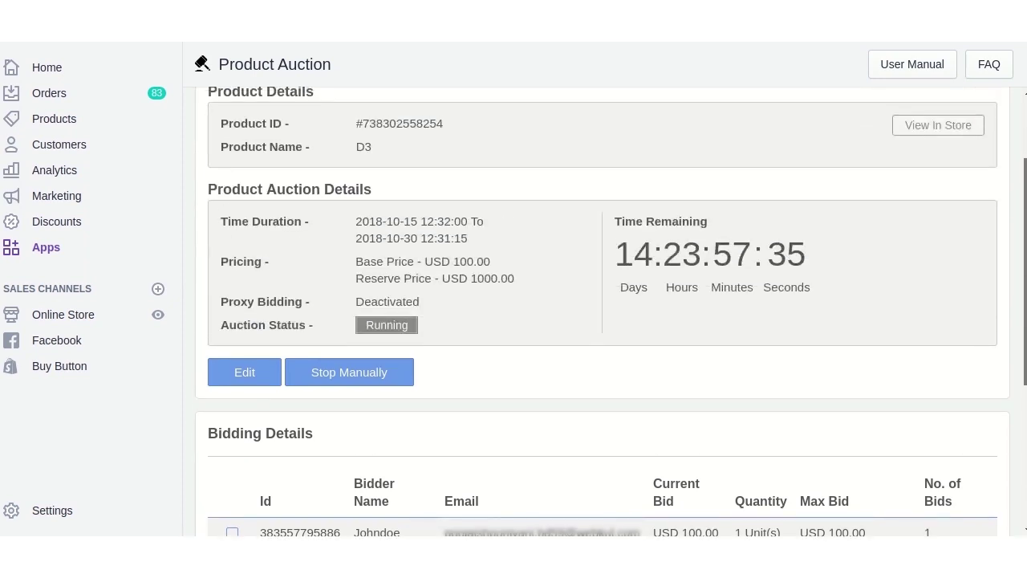